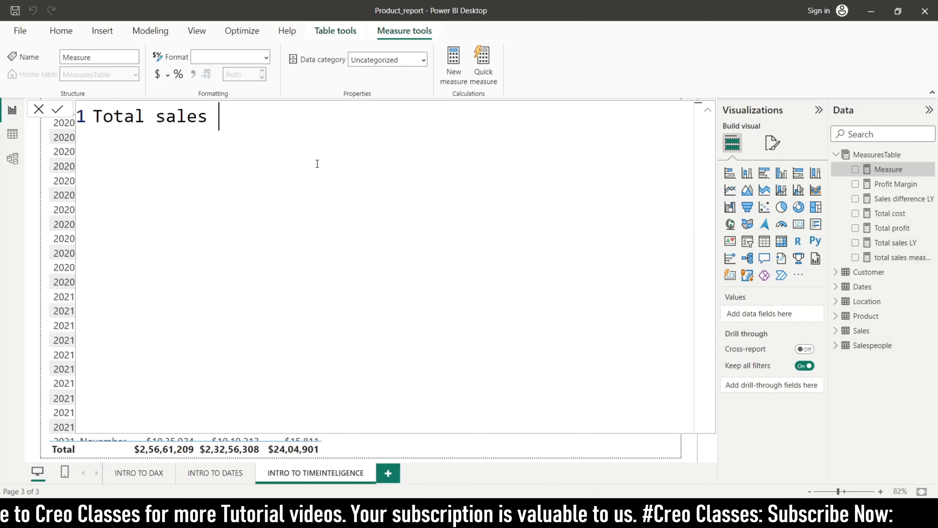
Step: Name the new measure Total sales Intervals and start its formula with CALCULATE on the [total sales measures] expression
{"action": "type", "text": "Interva"}
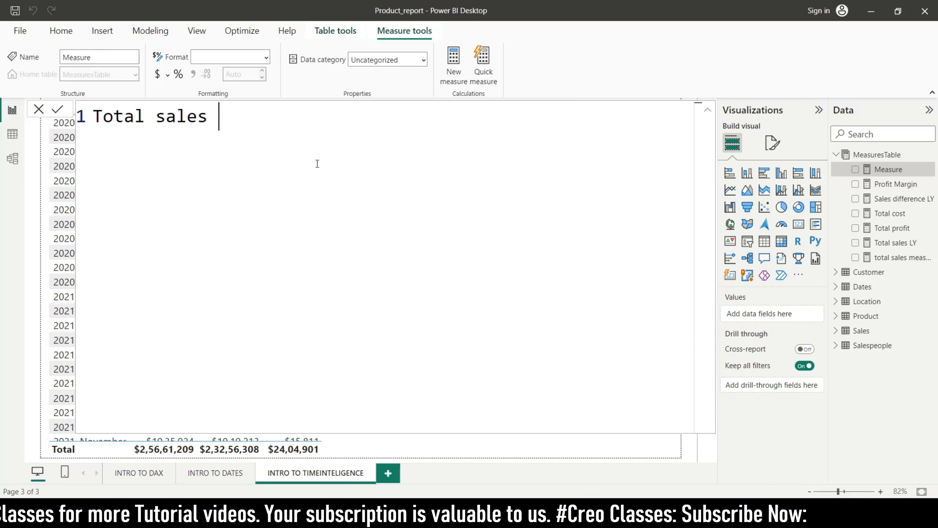
{"action": "type", "text": "ls ="}
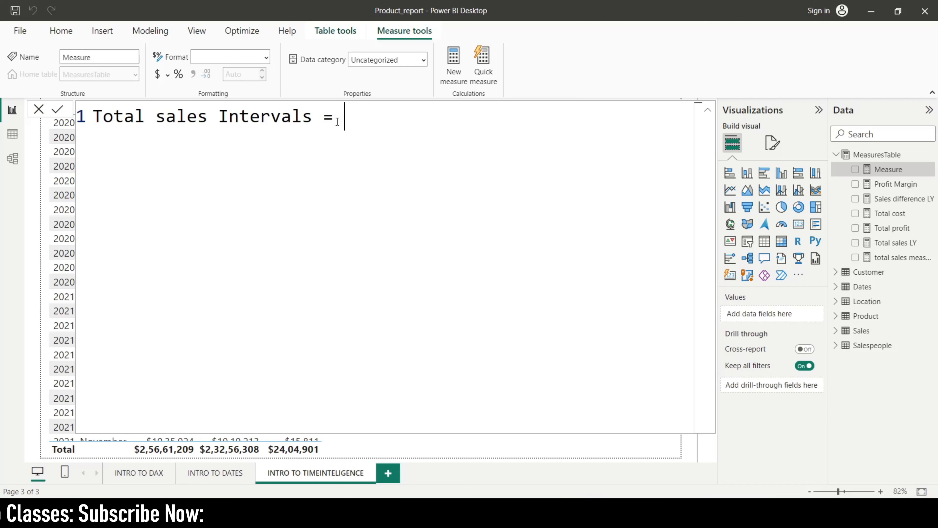
{"action": "type", "text": "cal"}
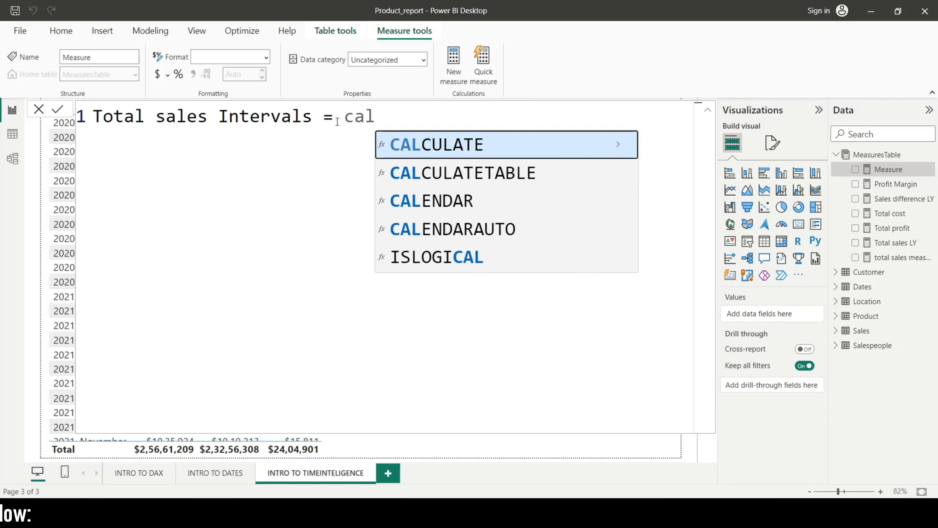
{"action": "key", "text": "Tab"}
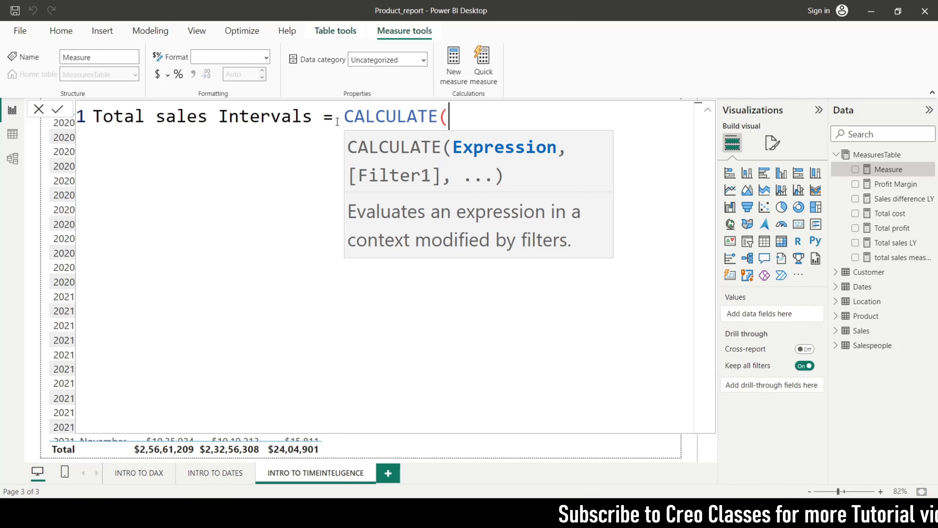
{"action": "type", "text": "tota"}
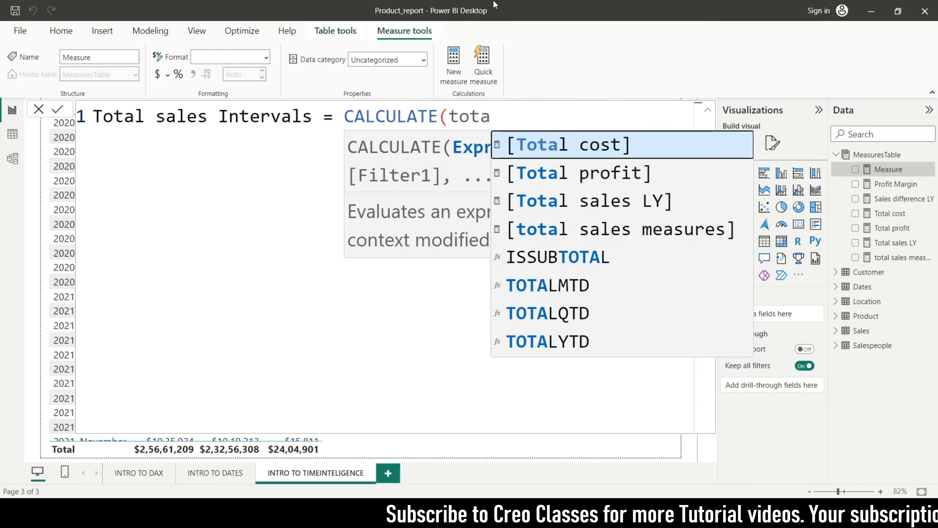
{"action": "left_click", "coordinate": [594, 230]}
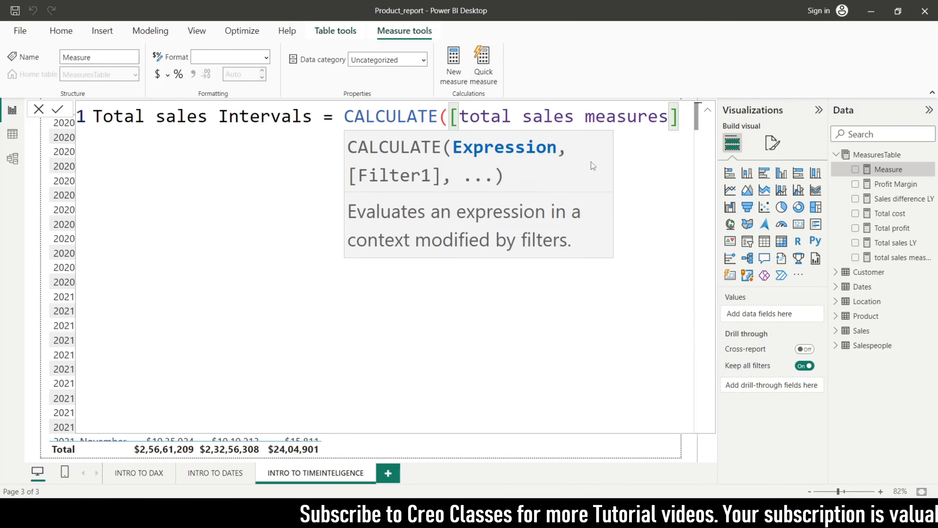
{"action": "type", "text": ","}
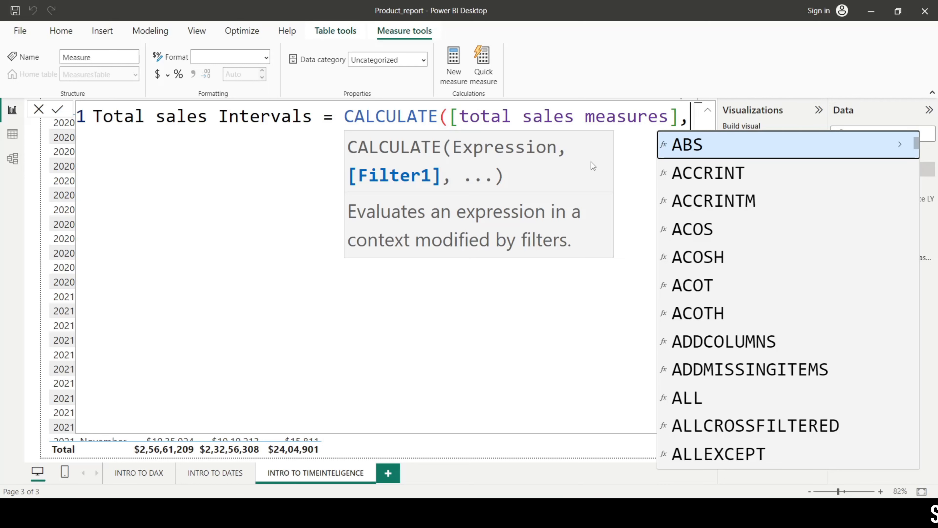
Step: Add a DATEADD filter on a new formula line, using Dates[Date] and -1 as the number of intervals
{"action": "key", "text": "shift+Return"}
{"action": "type", "text": "date"}
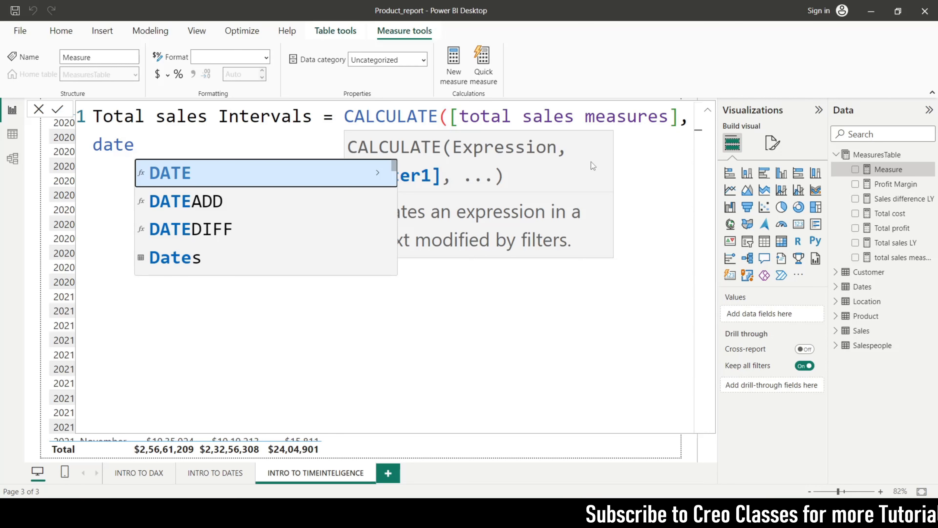
{"action": "key", "text": "Down"}
{"action": "key", "text": "Tab"}
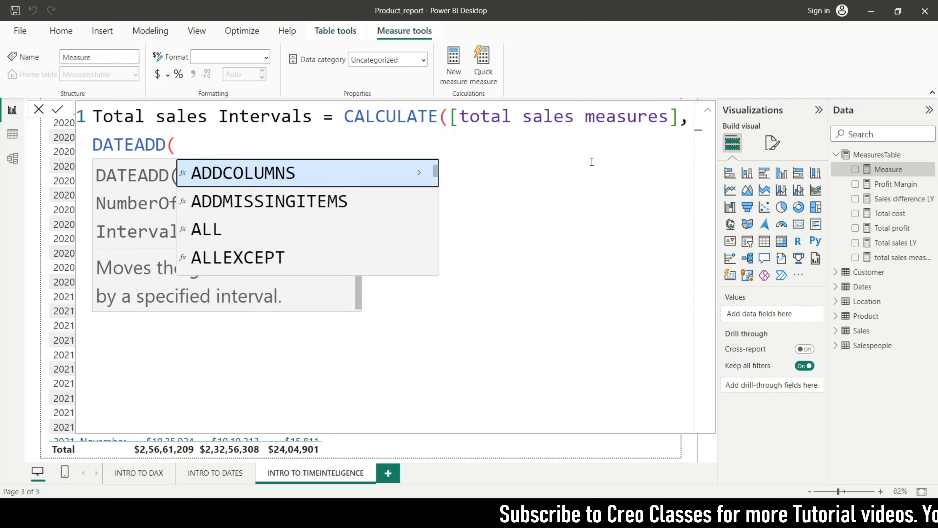
{"action": "key", "text": "Escape"}
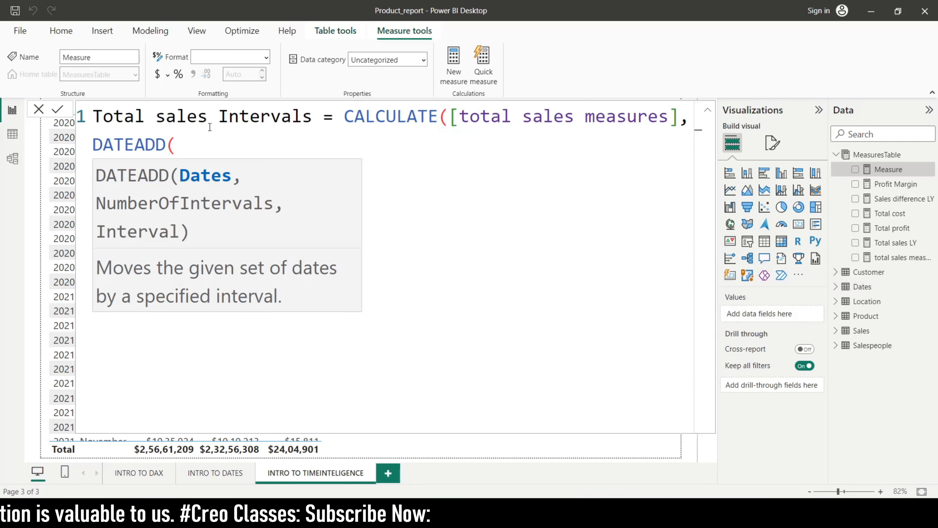
{"action": "type", "text": "dat"}
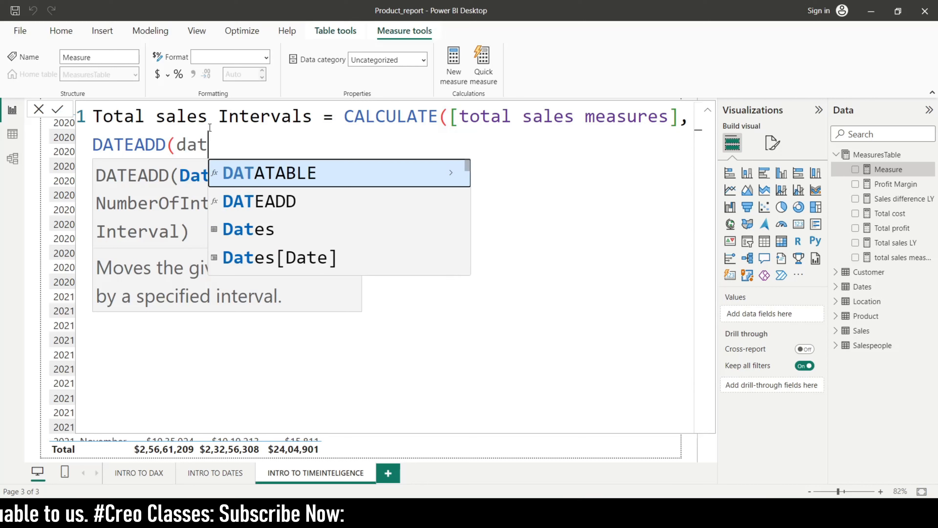
{"action": "left_click", "coordinate": [286, 258]}
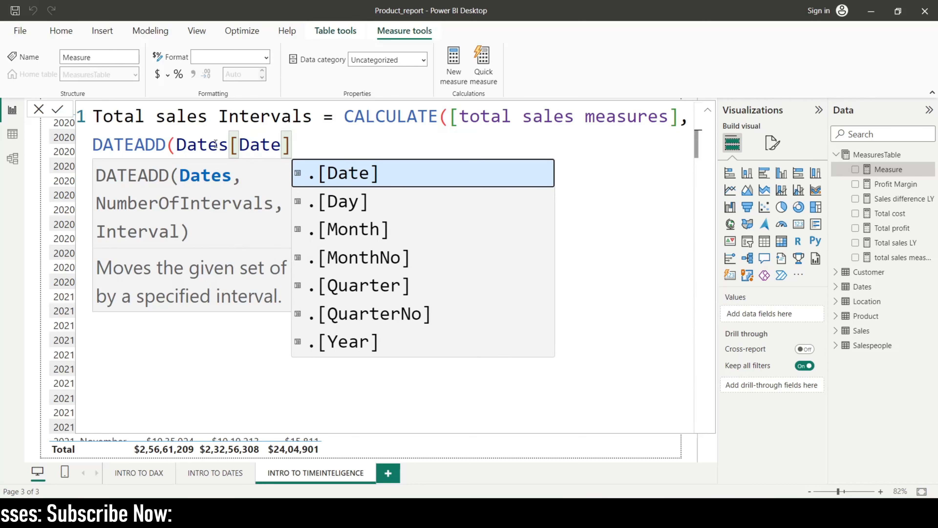
{"action": "type", "text": ","}
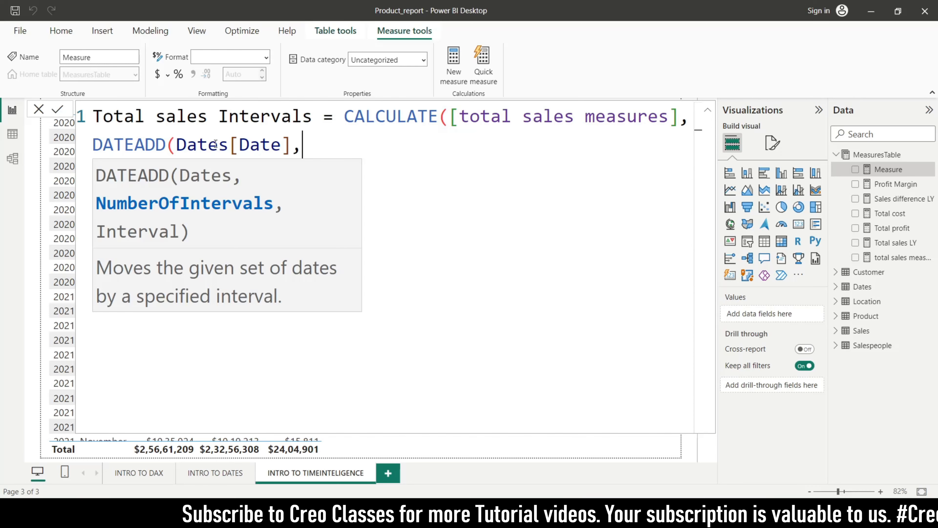
{"action": "type", "text": "-1"}
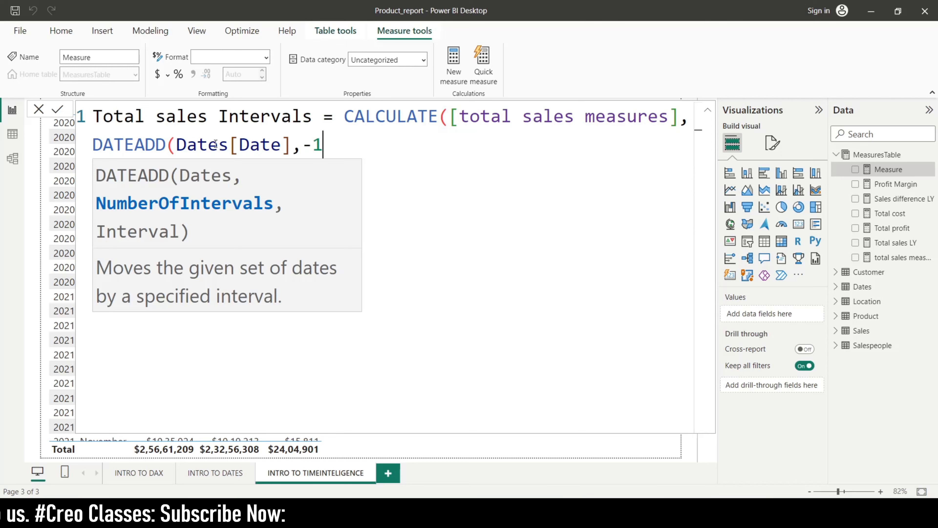
Step: Set the DATEADD interval to YEAR, close both functions and commit the measure
{"action": "type", "text": ","}
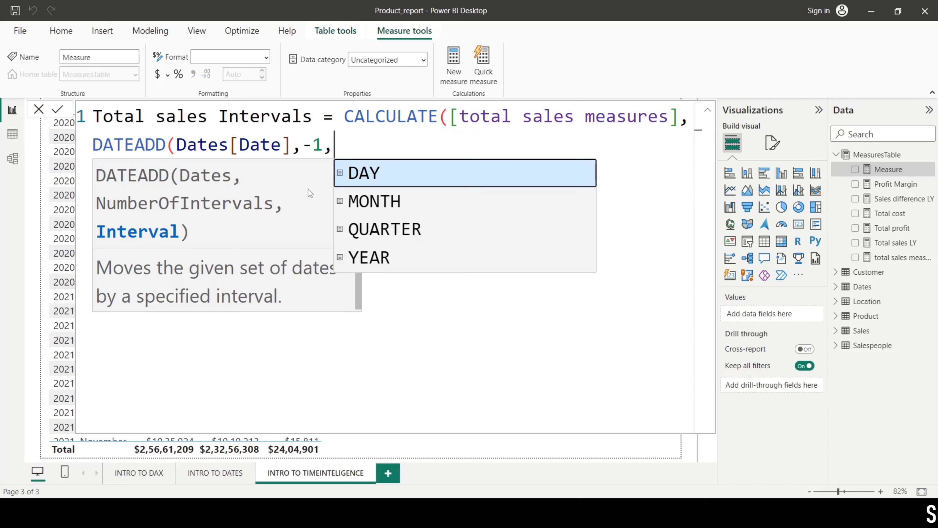
{"action": "key", "text": "Down"}
{"action": "key", "text": "Down"}
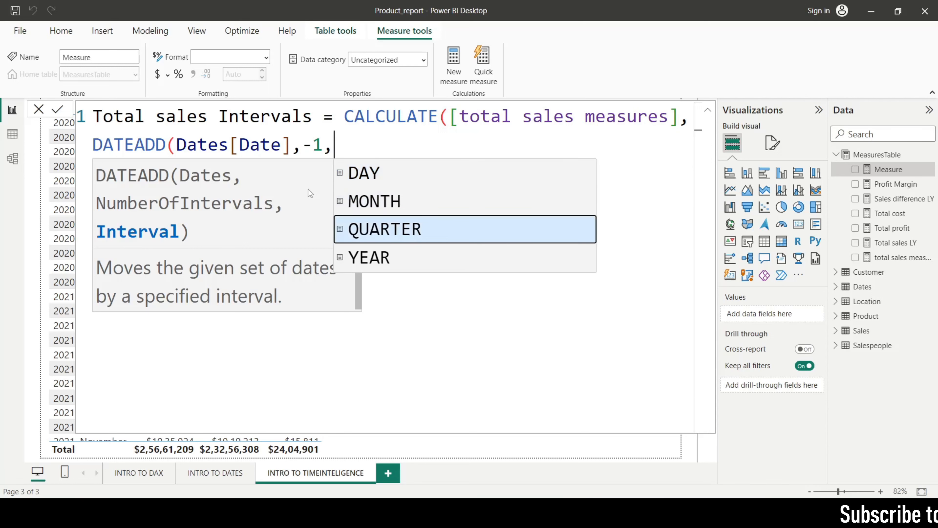
{"action": "key", "text": "Down"}
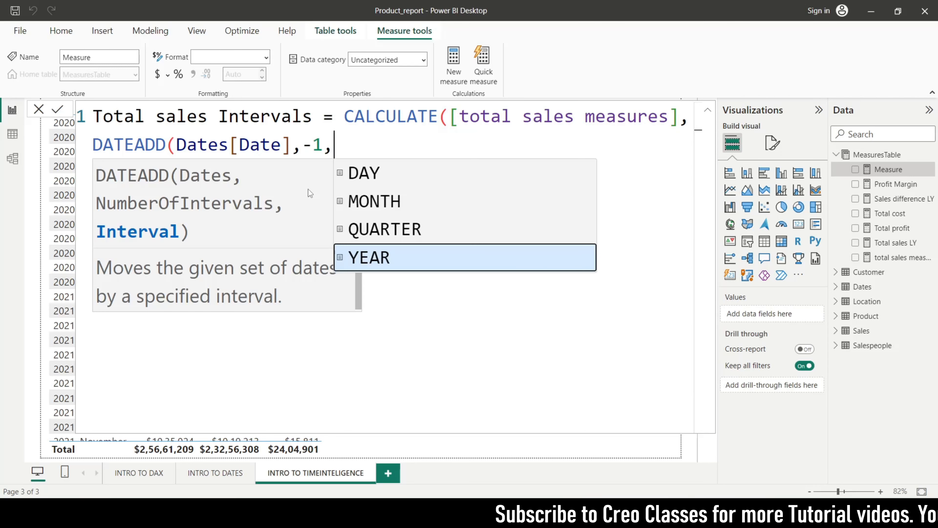
{"action": "key", "text": "Up"}
{"action": "key", "text": "Up"}
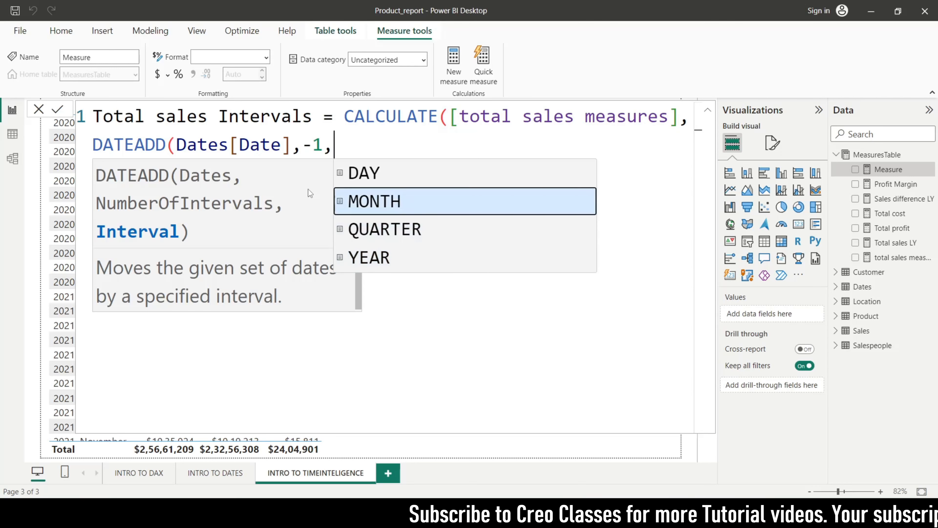
{"action": "key", "text": "Down"}
{"action": "key", "text": "Up"}
{"action": "key", "text": "Up"}
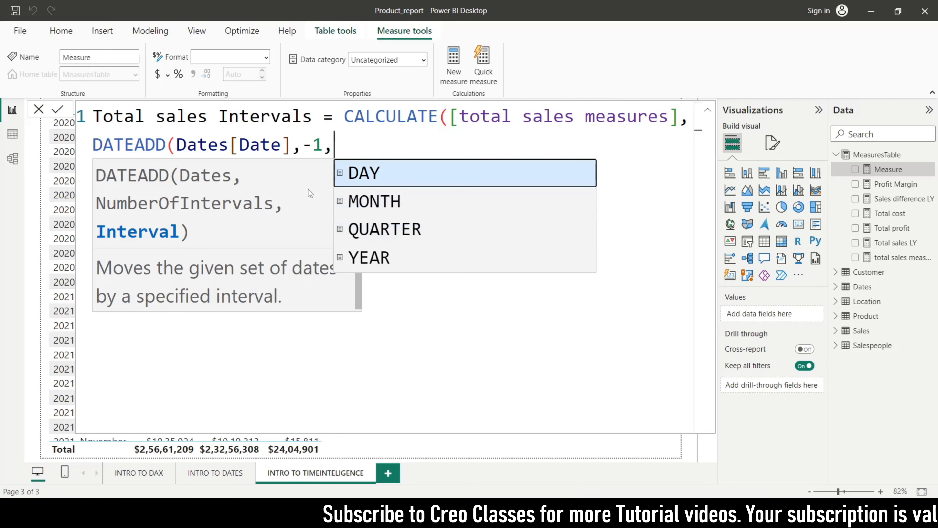
{"action": "key", "text": "Down"}
{"action": "key", "text": "Down"}
{"action": "key", "text": "Down"}
{"action": "key", "text": "Tab"}
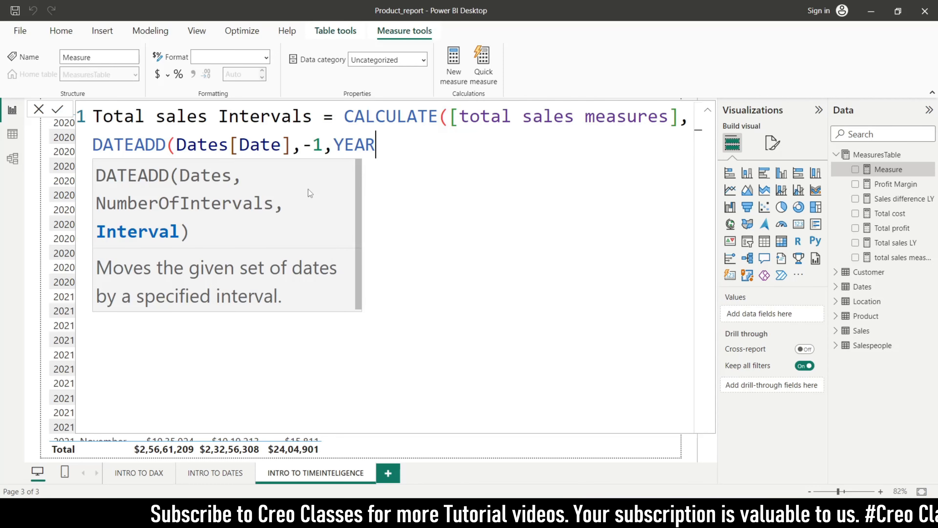
{"action": "type", "text": "))"}
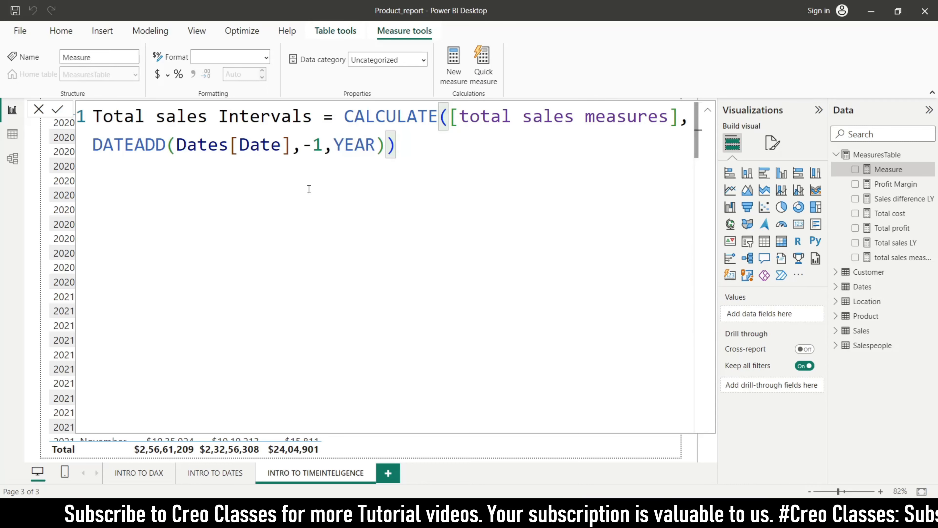
{"action": "key", "text": "Return"}
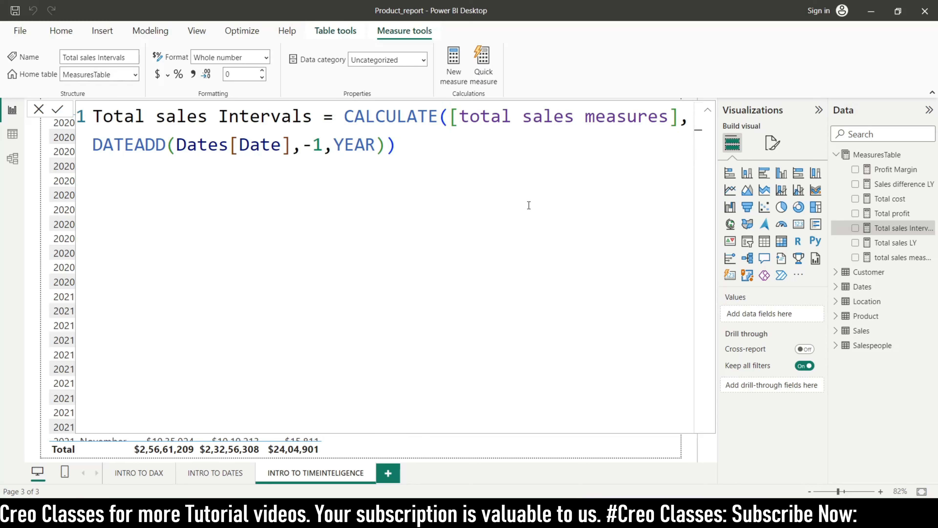
Step: Collapse the formula editor and add the Total sales Intervals measure to the year and month sales table
{"action": "left_click", "coordinate": [708, 110]}
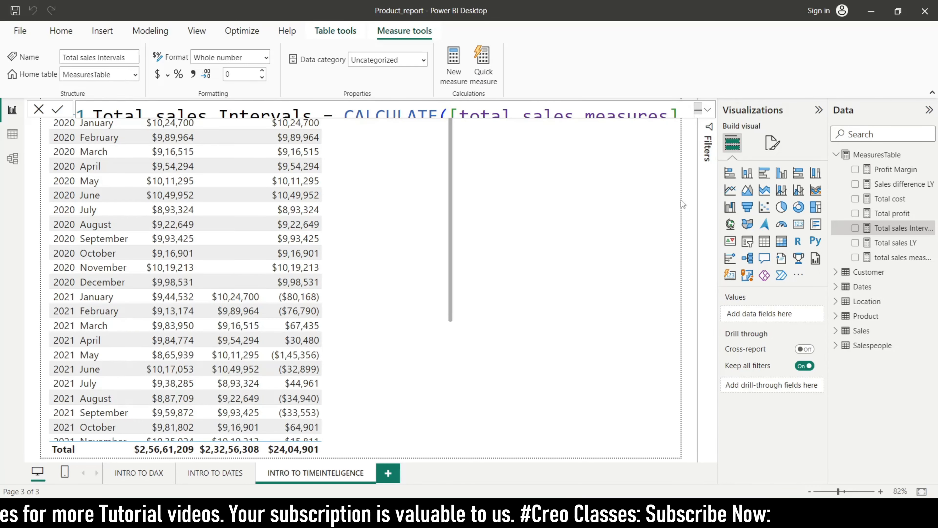
{"action": "left_click", "coordinate": [377, 228]}
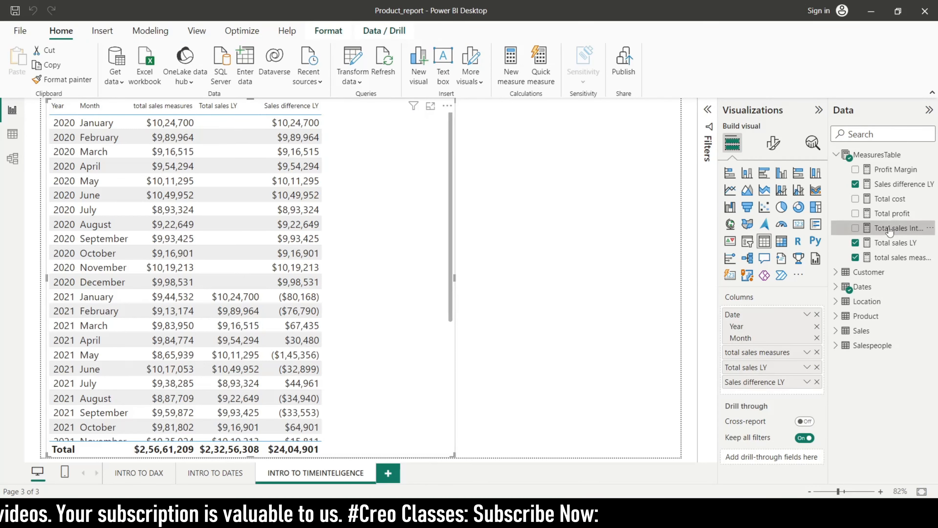
{"action": "left_click_drag", "start_coordinate": [887, 229], "coordinate": [394, 271]}
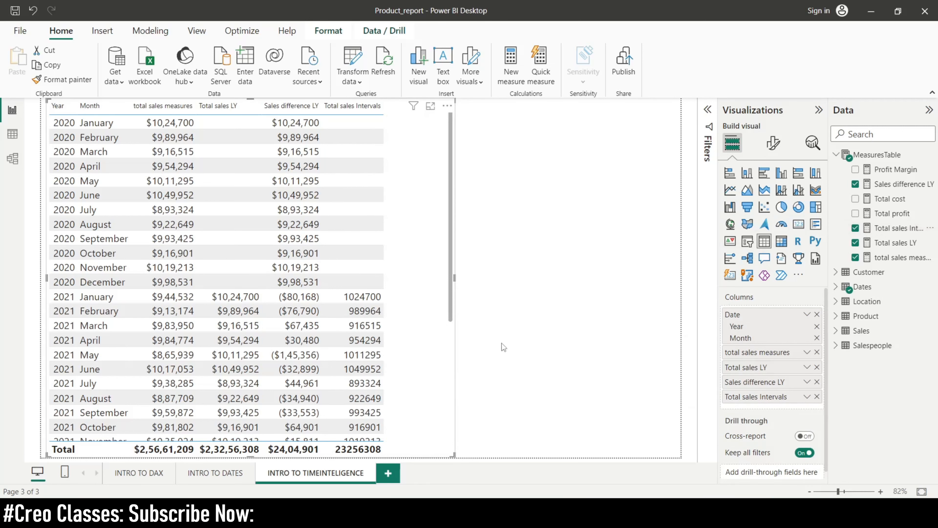
Step: Format the Total sales Intervals measure as dollar currency and review its column across the table's years
{"action": "left_click", "coordinate": [890, 229]}
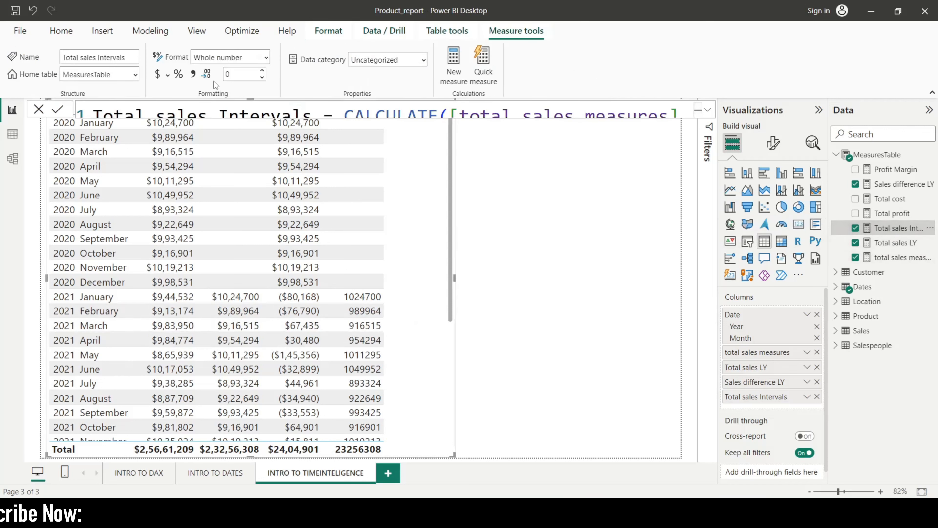
{"action": "left_click", "coordinate": [157, 75]}
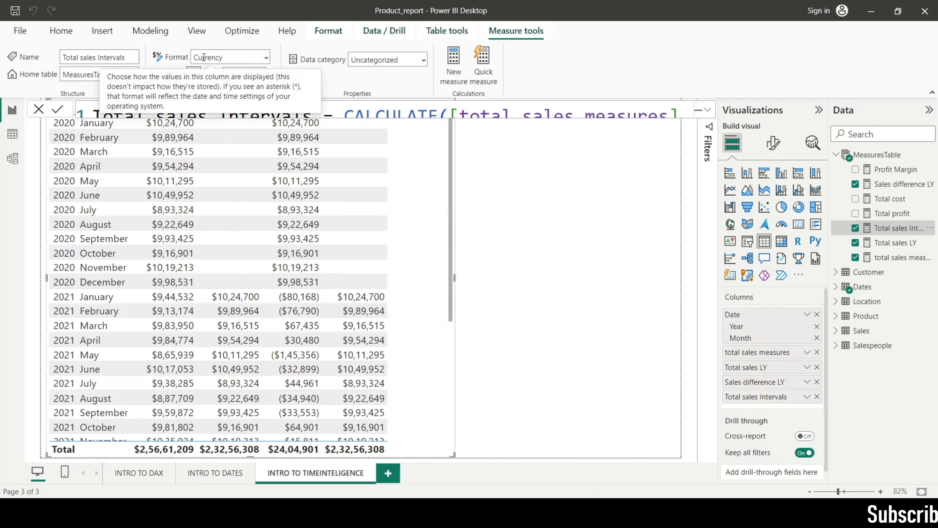
{"action": "scroll", "coordinate": [298, 295], "scroll_direction": "down", "scroll_amount": 5}
{"action": "scroll", "coordinate": [298, 295], "scroll_direction": "up", "scroll_amount": 5}
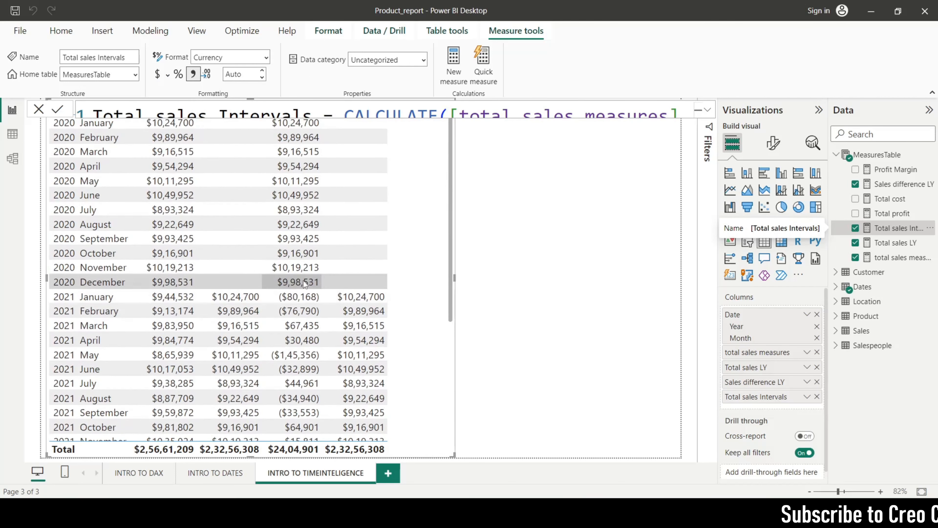
{"action": "left_click", "coordinate": [628, 196]}
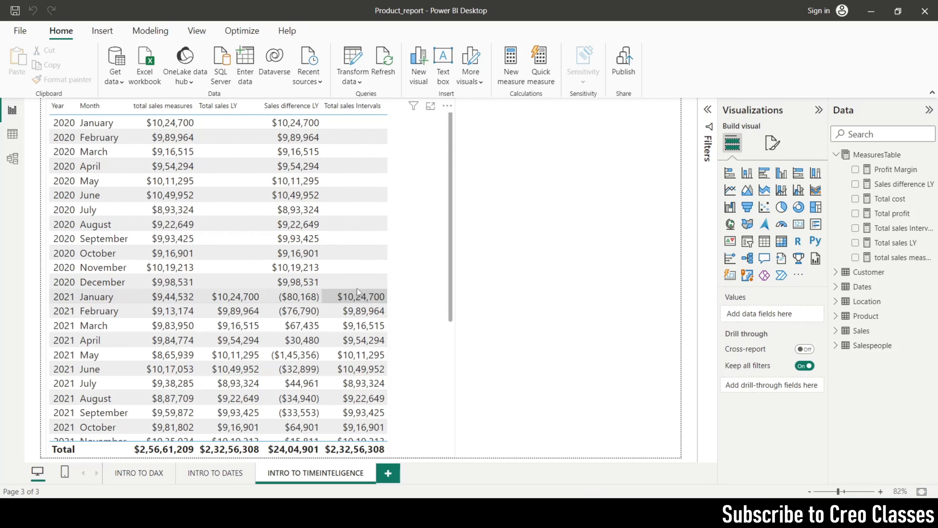
{"action": "scroll", "coordinate": [288, 322], "scroll_direction": "down", "scroll_amount": 5}
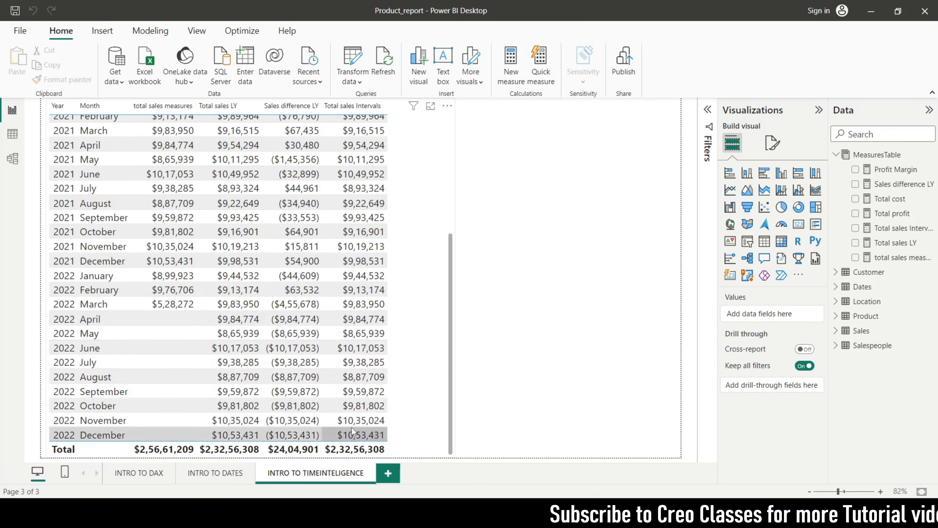
{"action": "scroll", "coordinate": [327, 362], "scroll_direction": "up", "scroll_amount": 5}
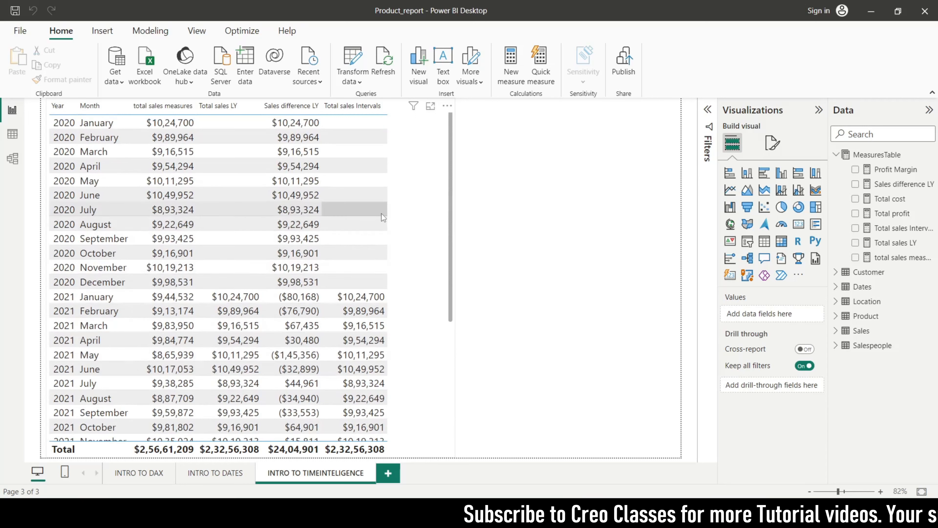
Step: Change the number of intervals in the Total sales Intervals measure's DATEADD filter to -2, commit the formula and leave the editor
{"action": "left_click", "coordinate": [430, 214]}
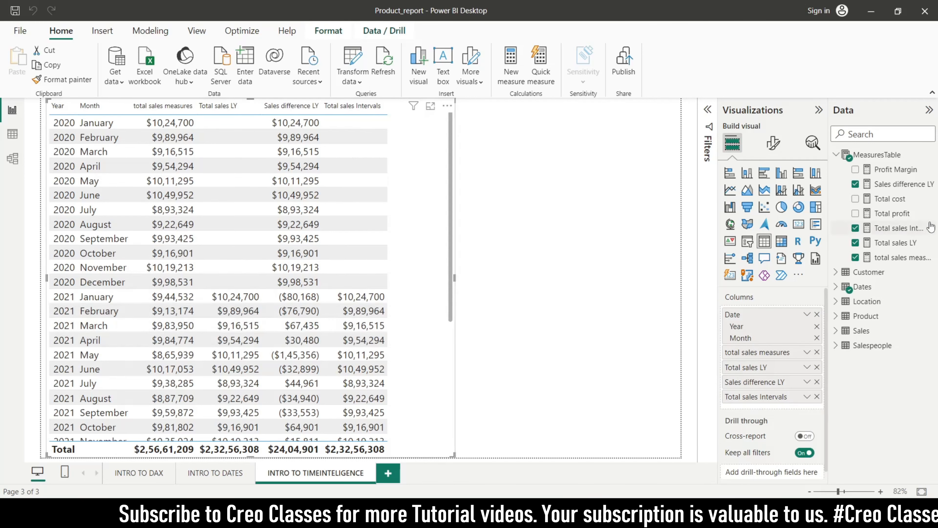
{"action": "left_click", "coordinate": [899, 228]}
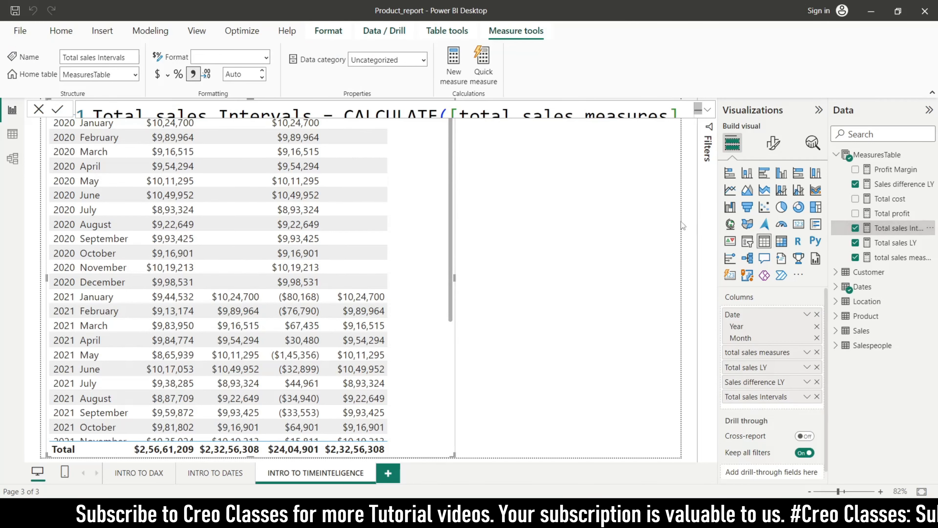
{"action": "left_click", "coordinate": [707, 110]}
{"action": "left_click", "coordinate": [320, 145]}
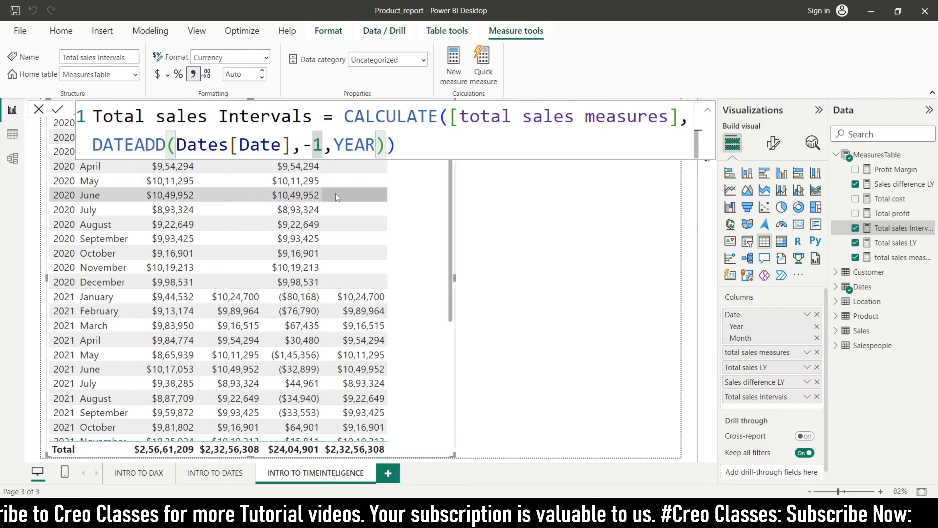
{"action": "key", "text": "BackSpace"}
{"action": "type", "text": "2"}
{"action": "key", "text": "Right"}
{"action": "key", "text": "Right"}
{"action": "key", "text": "Right"}
{"action": "key", "text": "Right"}
{"action": "key", "text": "Right"}
{"action": "key", "text": "Right"}
{"action": "key", "text": "Right"}
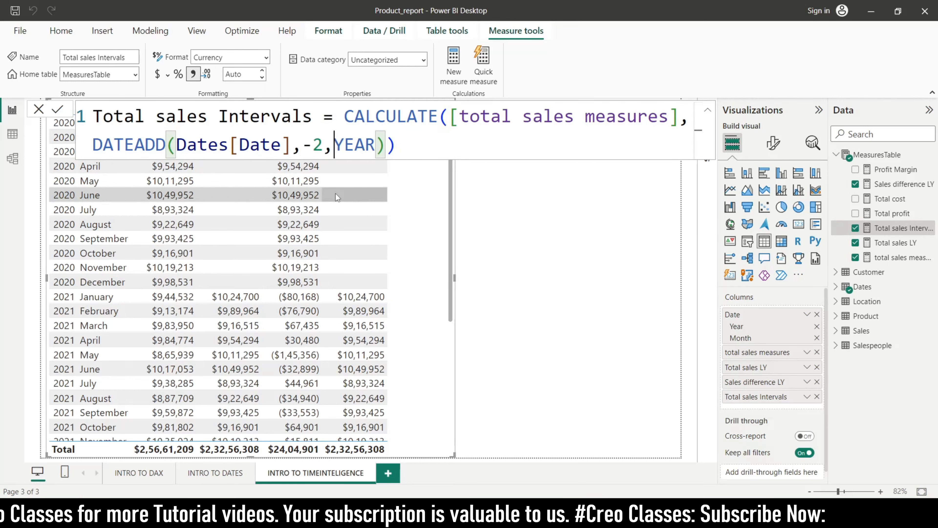
{"action": "key", "text": "Return"}
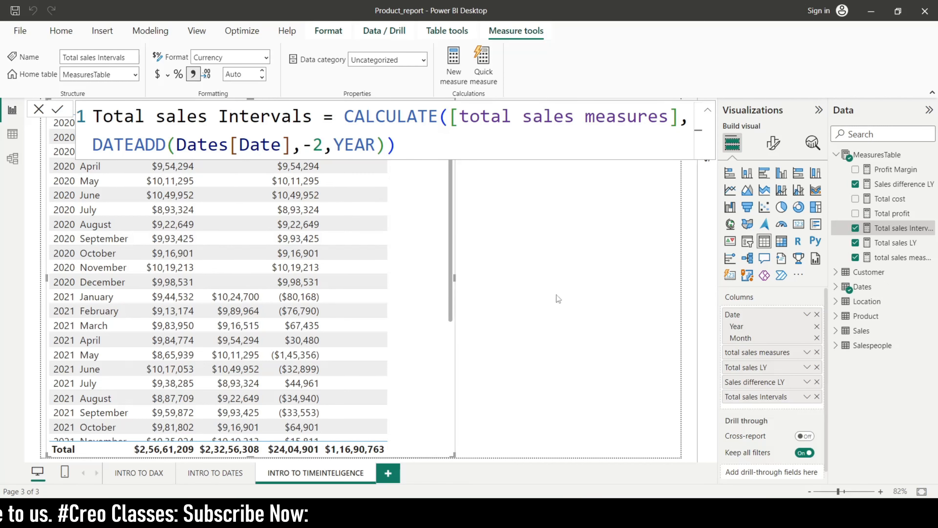
{"action": "left_click", "coordinate": [562, 275]}
Step: Compare the Total sales Intervals values with the total sales measures column across the table's 2020, 2021 and 2022 months
{"action": "scroll", "coordinate": [308, 320], "scroll_direction": "down", "scroll_amount": 5}
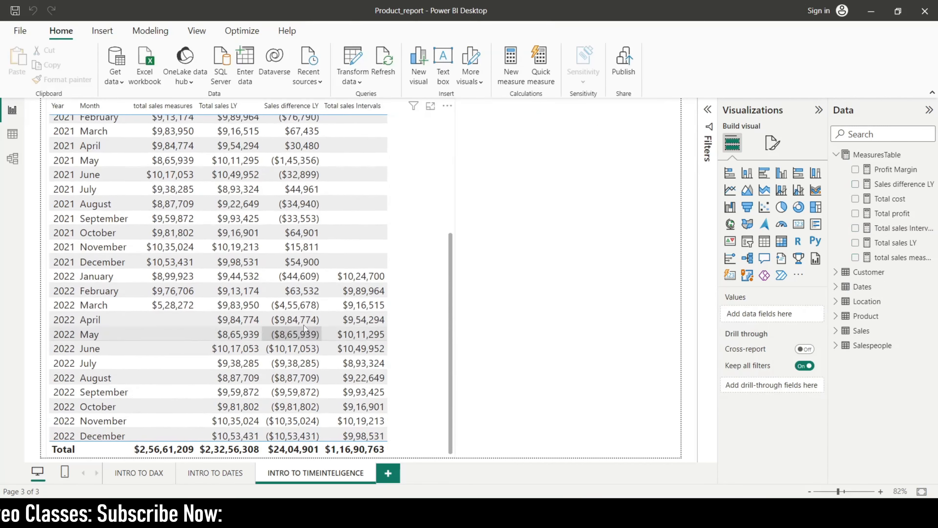
{"action": "scroll", "coordinate": [306, 321], "scroll_direction": "up", "scroll_amount": 5}
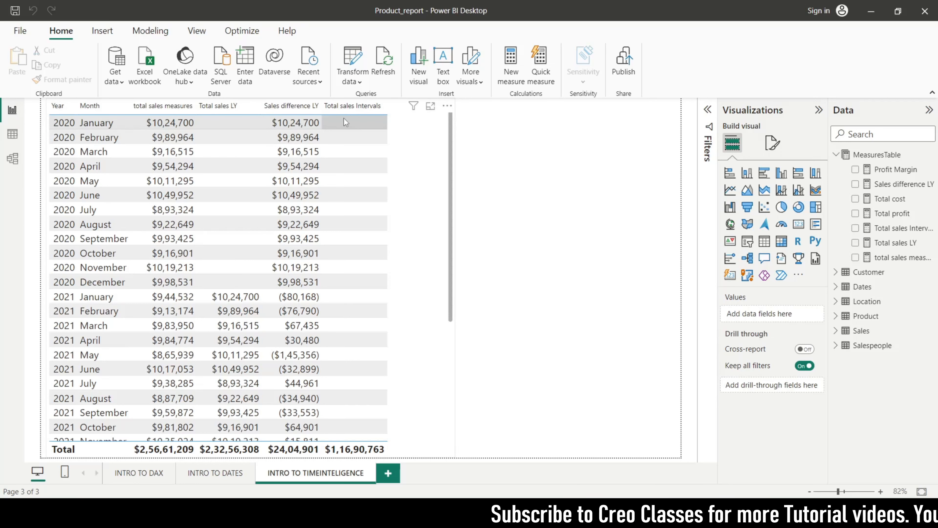
{"action": "scroll", "coordinate": [295, 222], "scroll_direction": "down", "scroll_amount": 5}
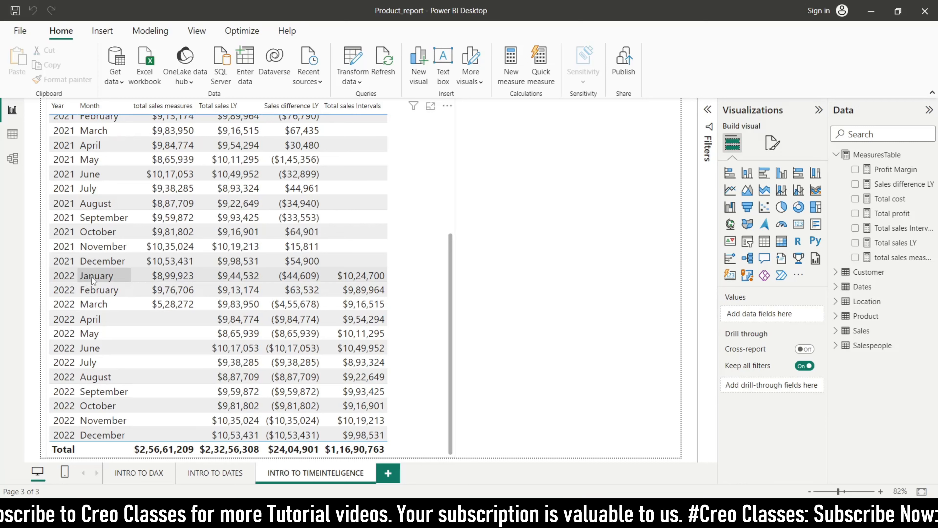
{"action": "scroll", "coordinate": [130, 288], "scroll_direction": "up", "scroll_amount": 5}
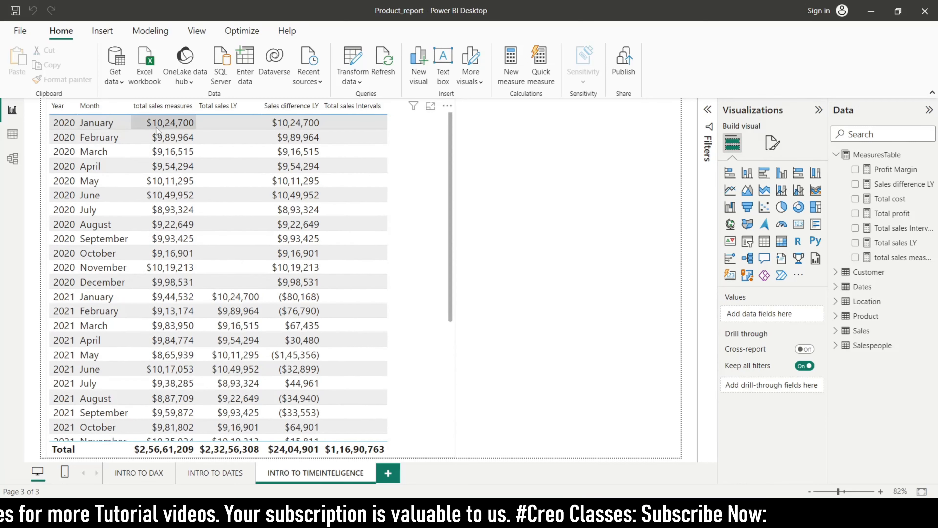
{"action": "scroll", "coordinate": [191, 125], "scroll_direction": "down", "scroll_amount": 5}
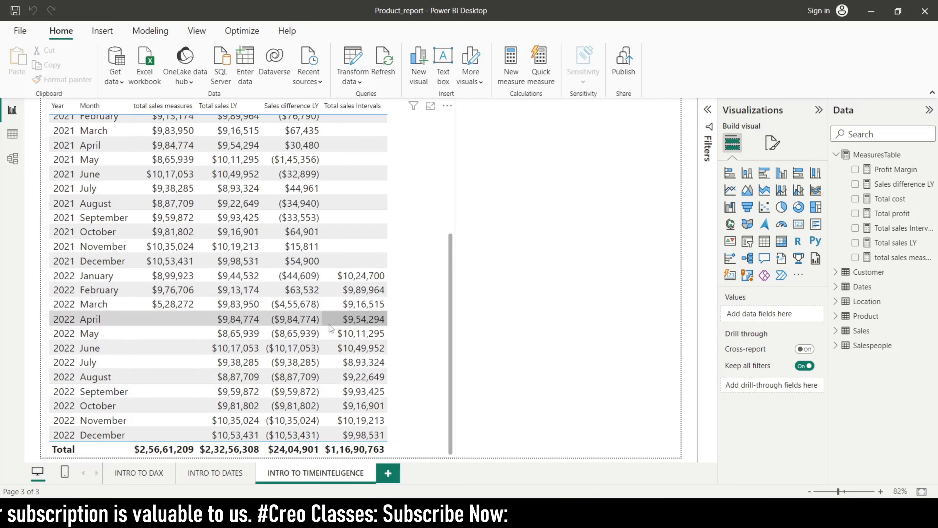
{"action": "scroll", "coordinate": [353, 293], "scroll_direction": "up", "scroll_amount": 3}
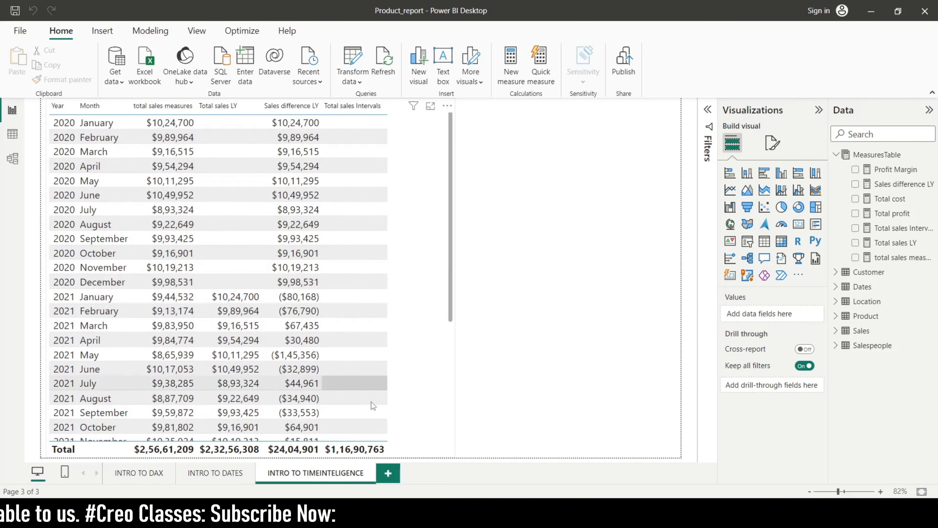
{"action": "scroll", "coordinate": [356, 304], "scroll_direction": "down", "scroll_amount": 3}
{"action": "scroll", "coordinate": [356, 303], "scroll_direction": "up", "scroll_amount": 3}
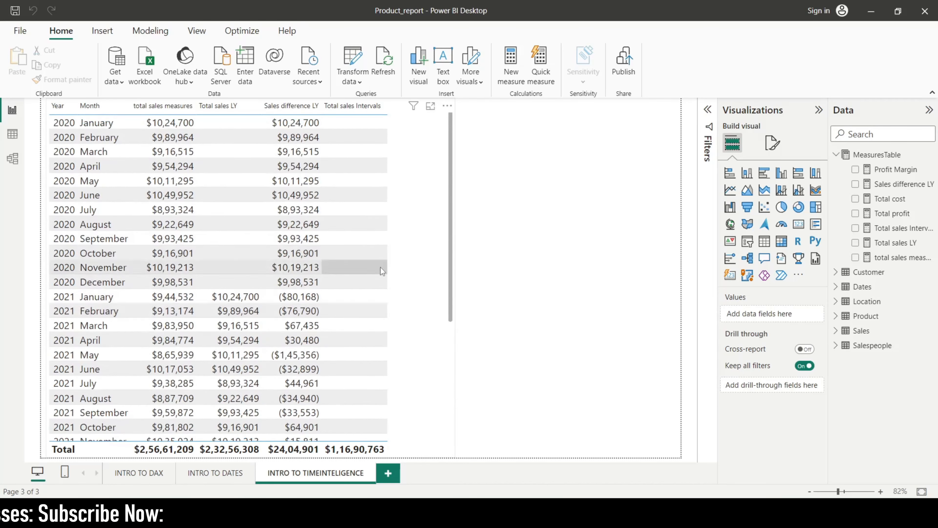
{"action": "scroll", "coordinate": [388, 287], "scroll_direction": "down", "scroll_amount": 4}
{"action": "scroll", "coordinate": [391, 288], "scroll_direction": "up", "scroll_amount": 4}
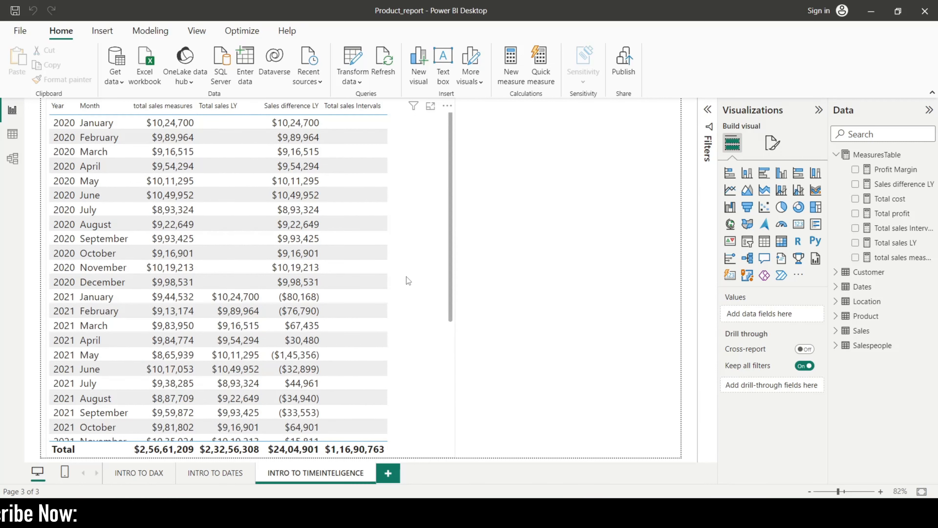
{"action": "scroll", "coordinate": [406, 277], "scroll_direction": "down", "scroll_amount": 4}
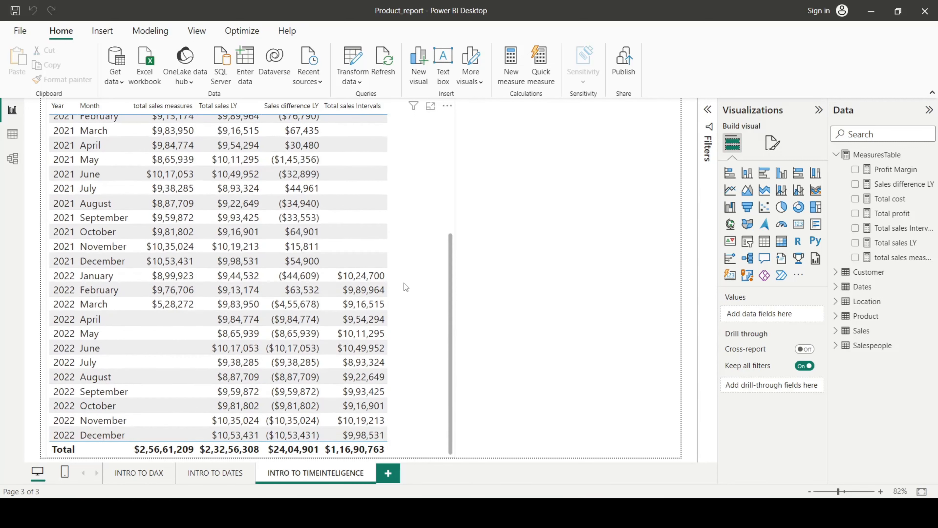